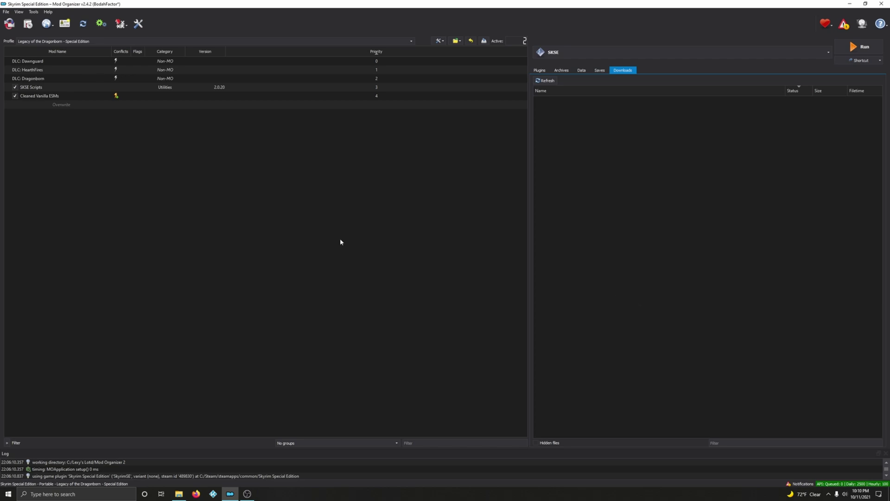
# Step: Open the Modify Executables dialog with the gears icon to see SKSE, SSEEdit and LOOT
pyautogui.click(103, 27)
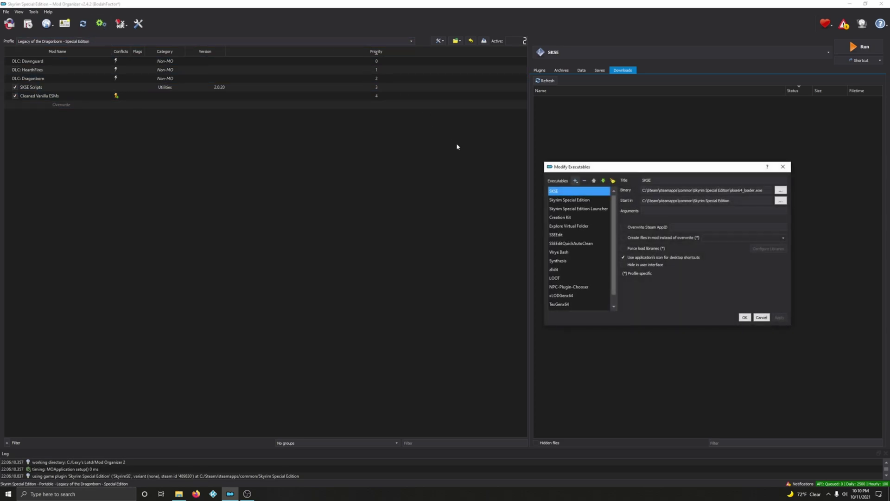
# Step: Change SSEEdit's arguments to -C"C:\Lexy's Lotd\SSEEdit\cache\" with quotes and capital C, and apply
pyautogui.click(550, 234)
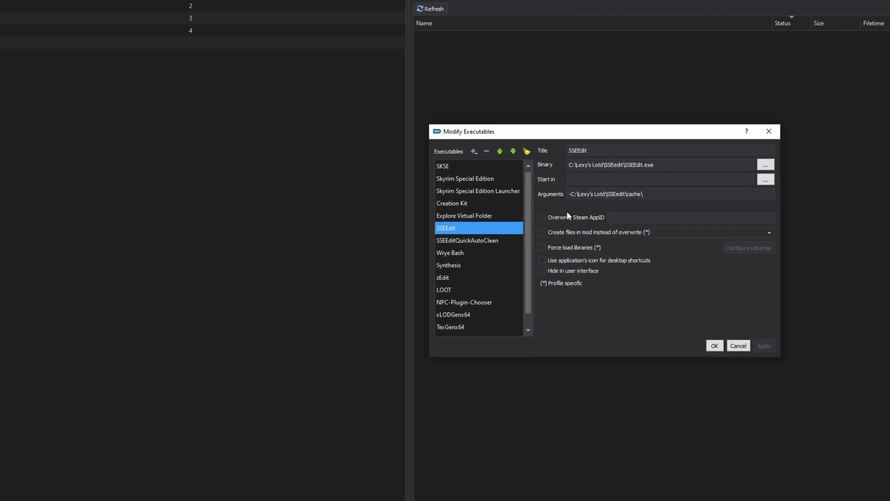
pyautogui.click(578, 188)
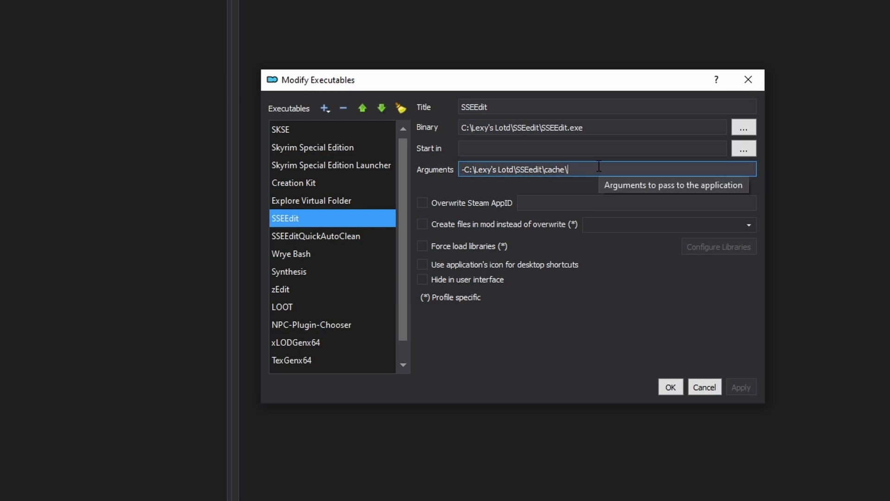
pyautogui.write('"')
pyautogui.press('Left')
pyautogui.press('Left')
pyautogui.press('Left')
pyautogui.press('Left')
pyautogui.press('Left')
pyautogui.press('Left')
pyautogui.press('Left')
pyautogui.press('Left')
pyautogui.press('Left')
pyautogui.press('Left')
pyautogui.press('Left')
pyautogui.press('Left')
pyautogui.press('Left')
pyautogui.press('Left')
pyautogui.press('Left')
pyautogui.press('Left')
pyautogui.press('Left')
pyautogui.press('Left')
pyautogui.press('Left')
pyautogui.press('Left')
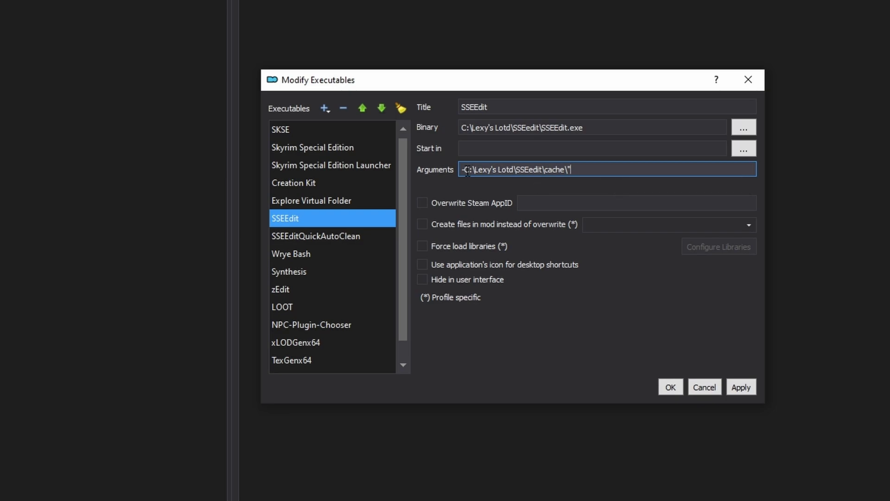
pyautogui.write('"')
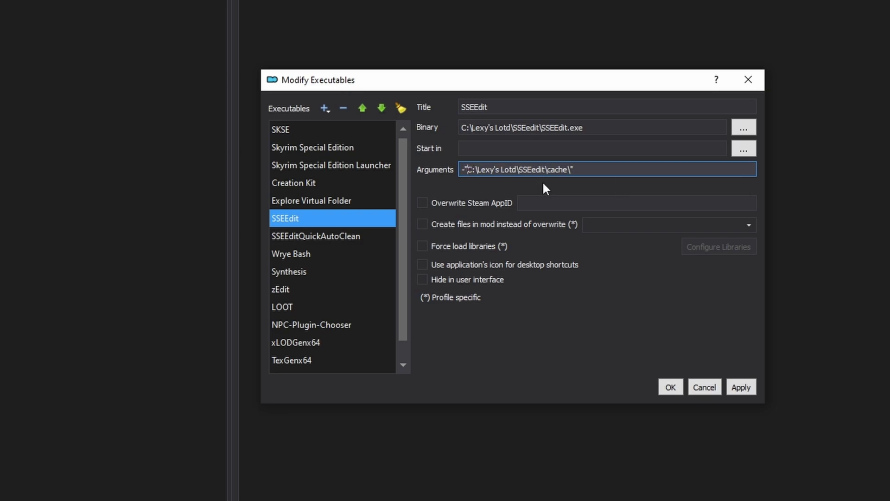
pyautogui.click(462, 169)
pyautogui.press('Right')
pyautogui.write('c')
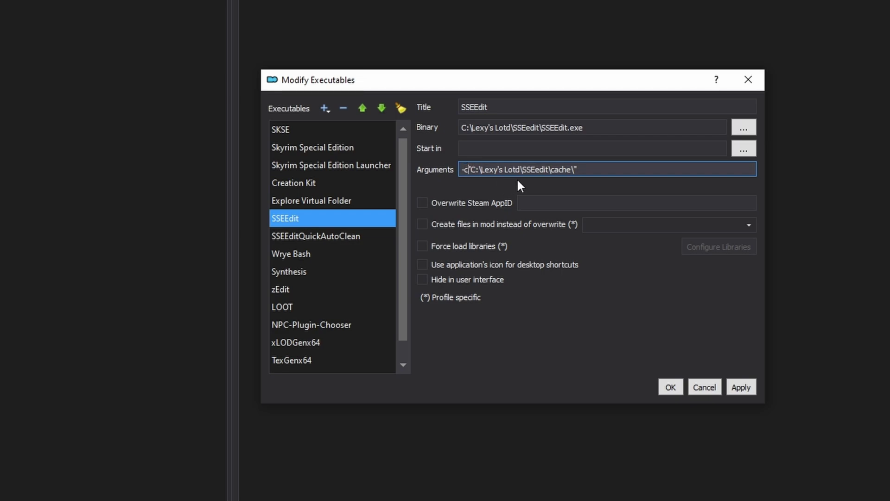
pyautogui.press('BackSpace')
pyautogui.write('C')
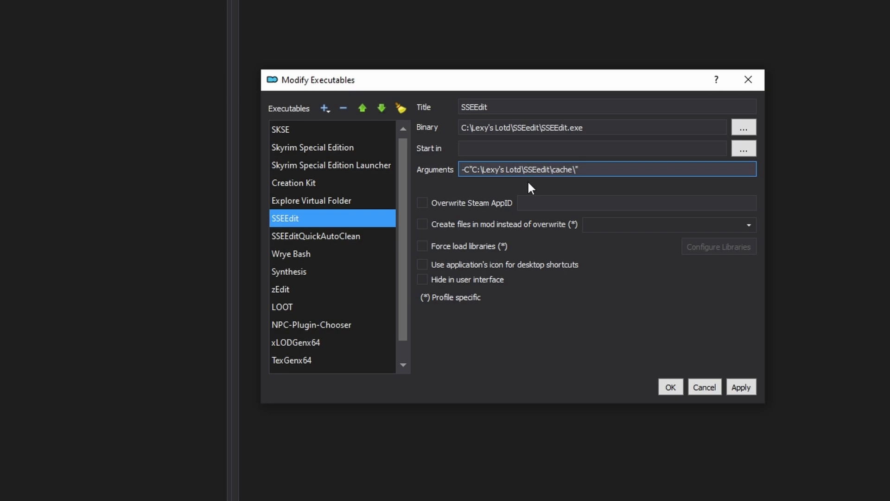
pyautogui.click(742, 388)
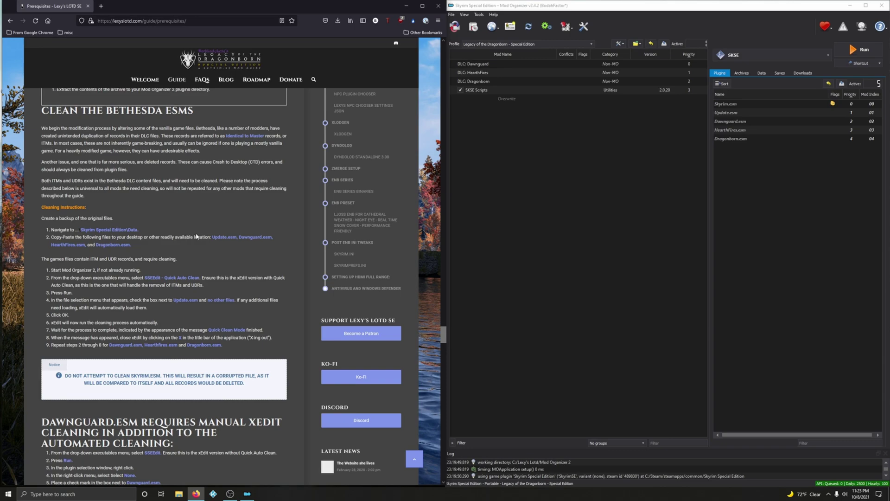
# Step: Open and dismiss the executables drop-down, then minimize Mod Organizer 2 to the desktop
pyautogui.click(772, 56)
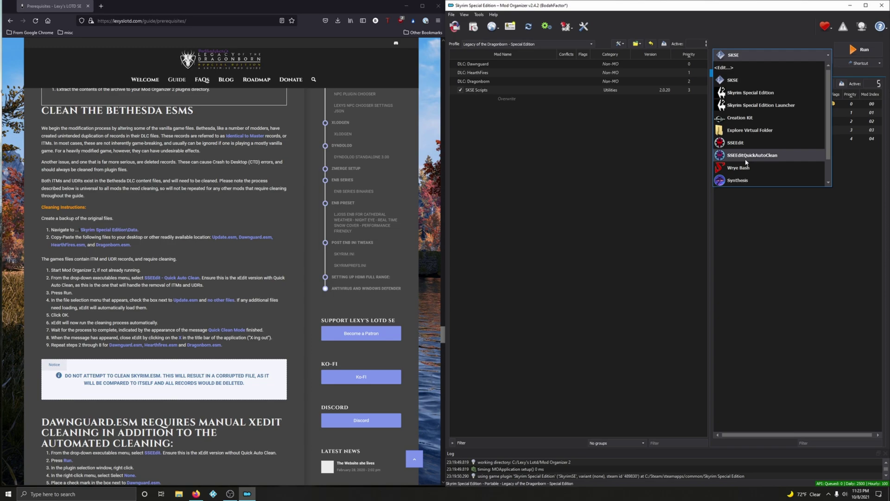
pyautogui.click(733, 218)
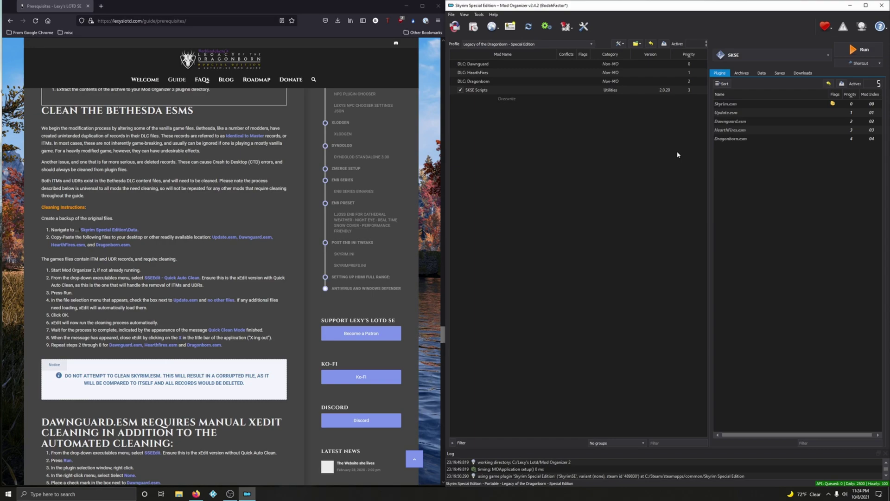
pyautogui.click(849, 6)
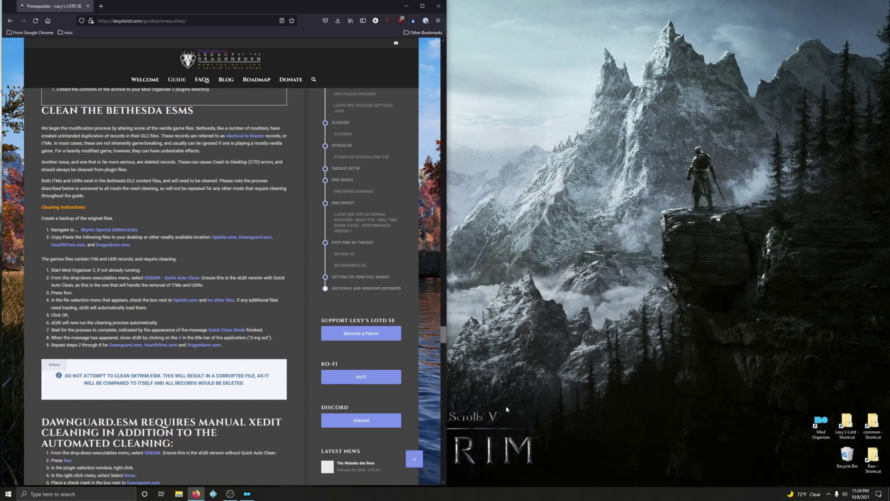
# Step: Browse from the common shortcut into Skyrim Special Edition\Data and select Update.esm
pyautogui.doubleClick(873, 423)
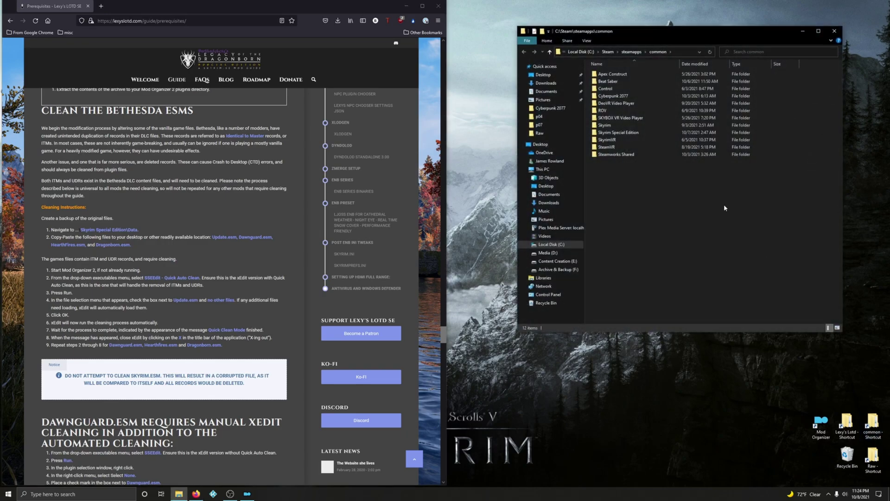
pyautogui.doubleClick(620, 132)
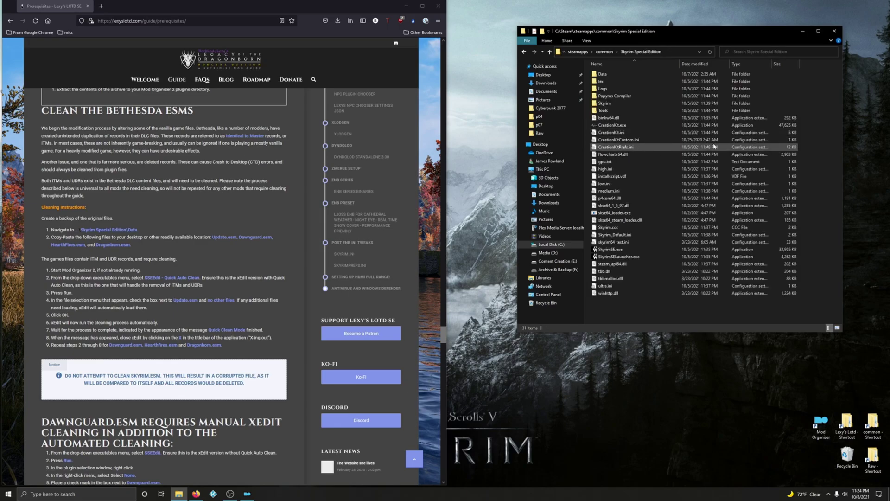
pyautogui.doubleClick(649, 74)
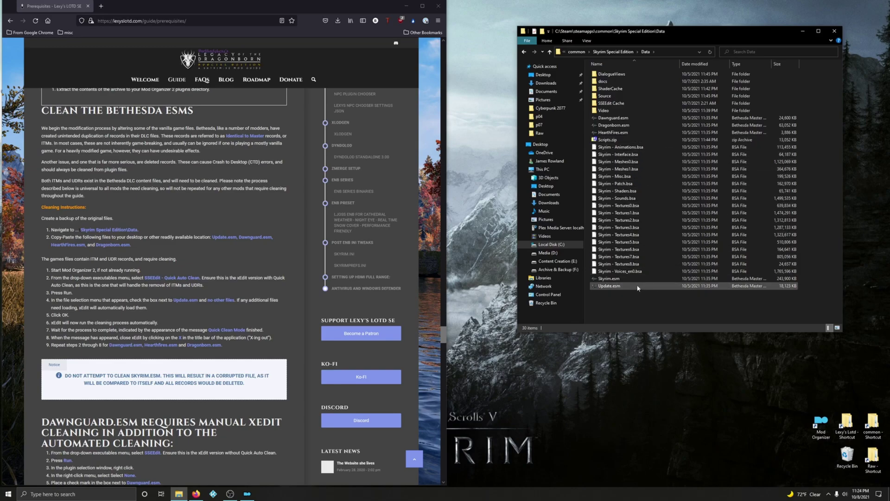
pyautogui.click(616, 278)
pyautogui.click(621, 285)
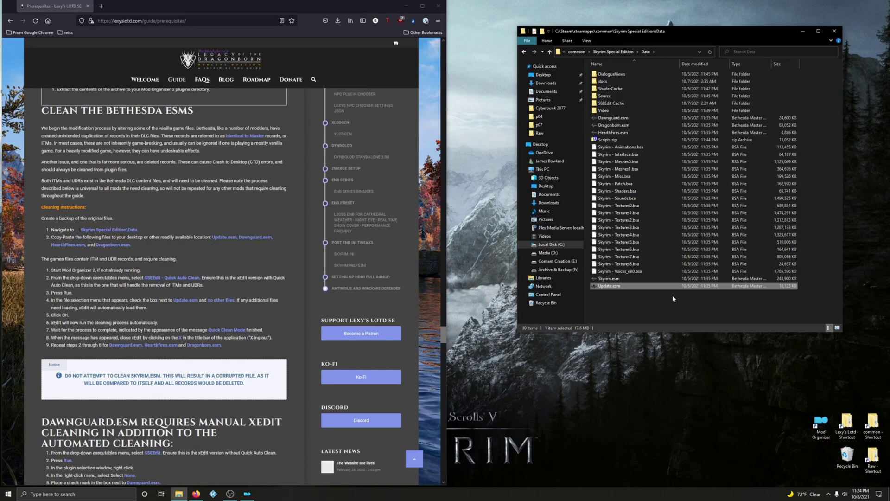
# Step: Create a new folder named Backup inside the Data folder
pyautogui.click(623, 311)
pyautogui.rightClick(623, 310)
pyautogui.moveTo(645, 395)
pyautogui.click(730, 399)
pyautogui.write('Backup')
pyautogui.press('Return')
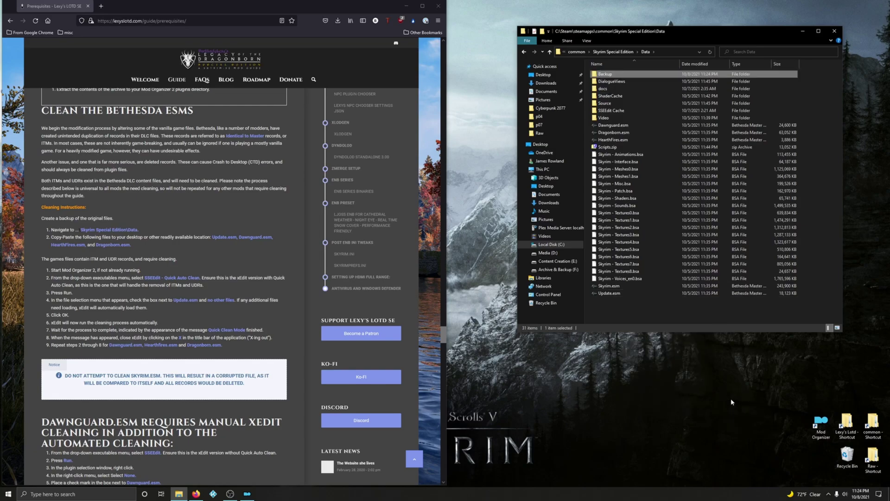
# Step: Copy Skyrim, Update, Dawnguard, Dragonborn and HearthFires .esm files
pyautogui.click(617, 286)
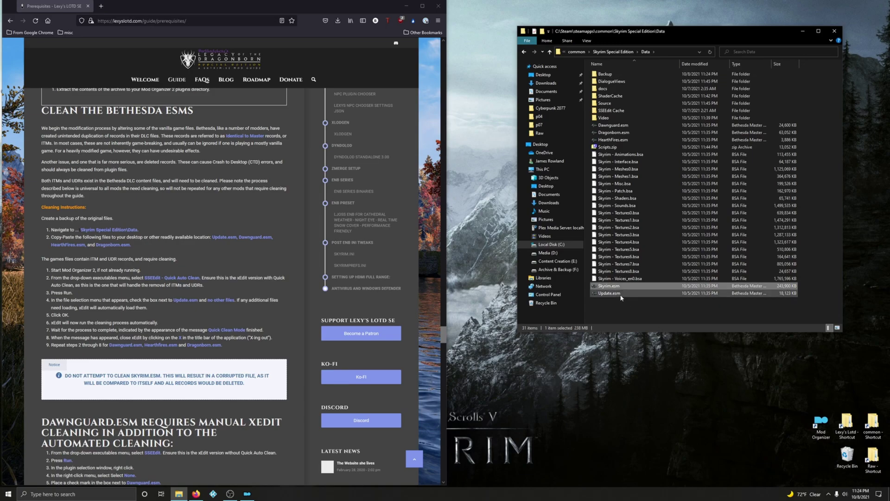
pyautogui.keyDown('ctrl'); pyautogui.click(621, 294); pyautogui.keyUp('ctrl')
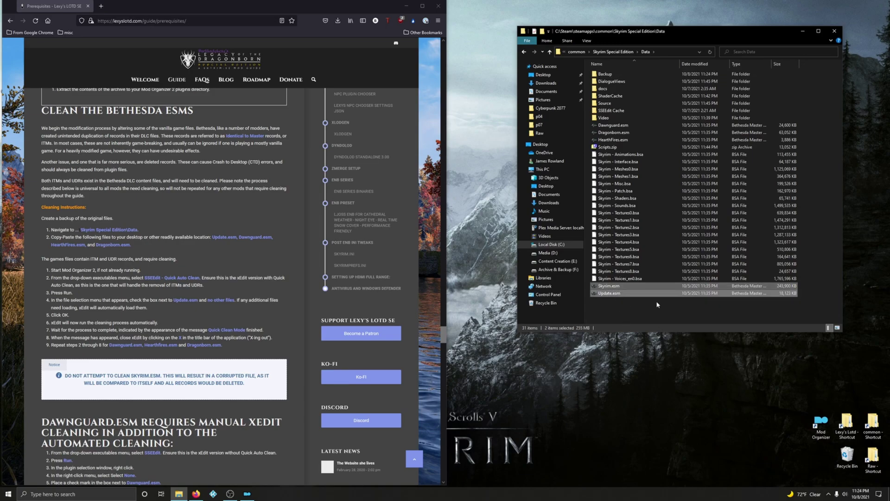
pyautogui.keyDown('ctrl'); pyautogui.click(613, 125); pyautogui.keyUp('ctrl')
pyautogui.keyDown('ctrl'); pyautogui.click(613, 132); pyautogui.keyUp('ctrl')
pyautogui.keyDown('ctrl'); pyautogui.click(613, 140); pyautogui.keyUp('ctrl')
pyautogui.rightClick(646, 136)
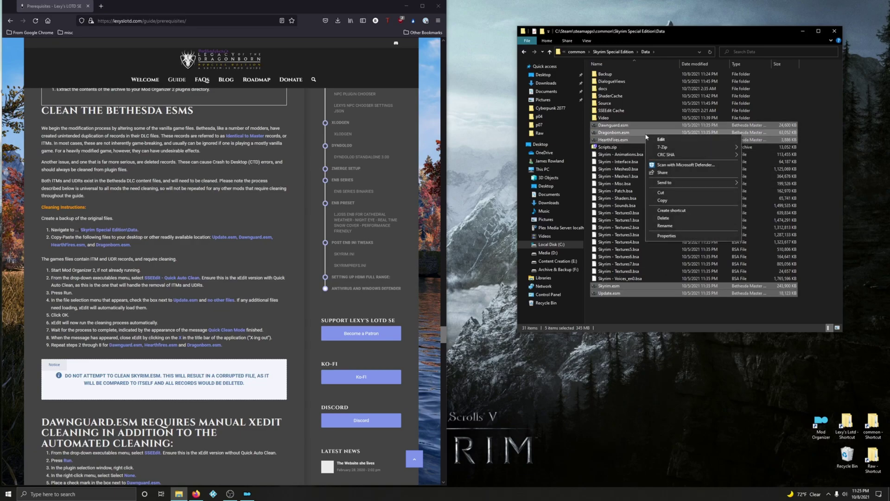
pyautogui.click(662, 201)
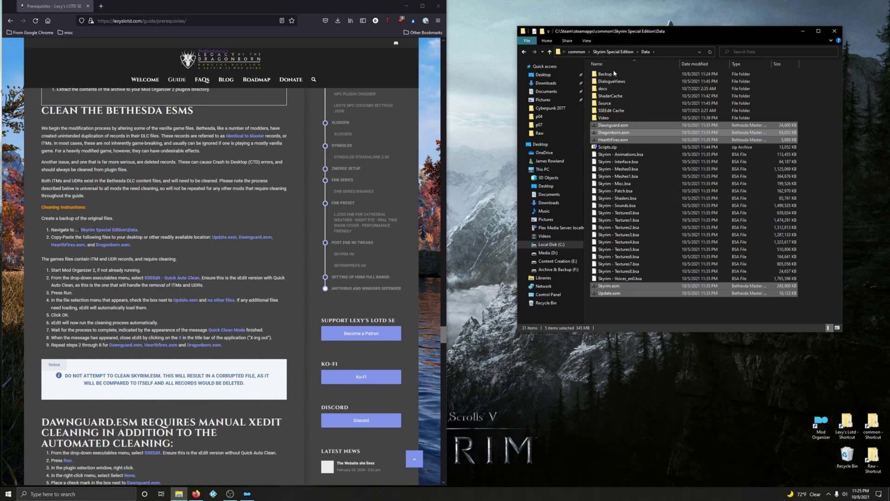
# Step: Paste the esm copies into Backup, close File Explorer and bring back Mod Organizer 2
pyautogui.click(609, 75)
pyautogui.doubleClick(609, 77)
pyautogui.rightClick(671, 173)
pyautogui.click(685, 218)
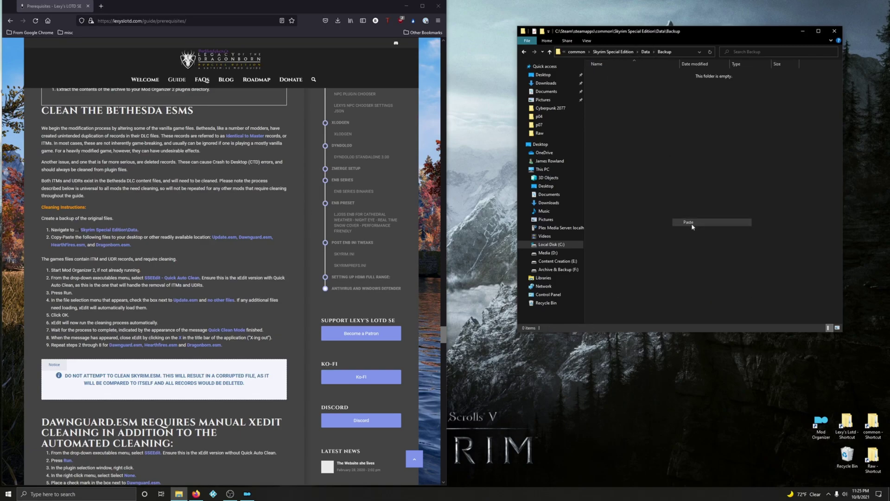
pyautogui.press('BackSpace')
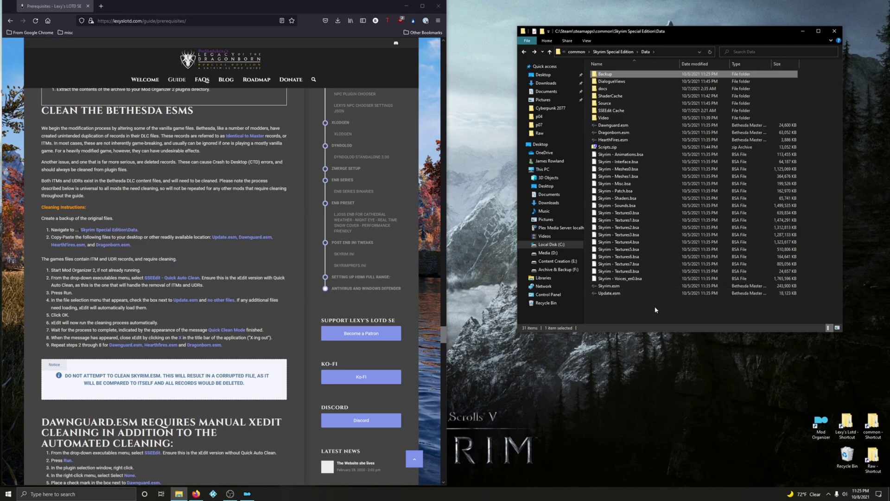
pyautogui.click(836, 32)
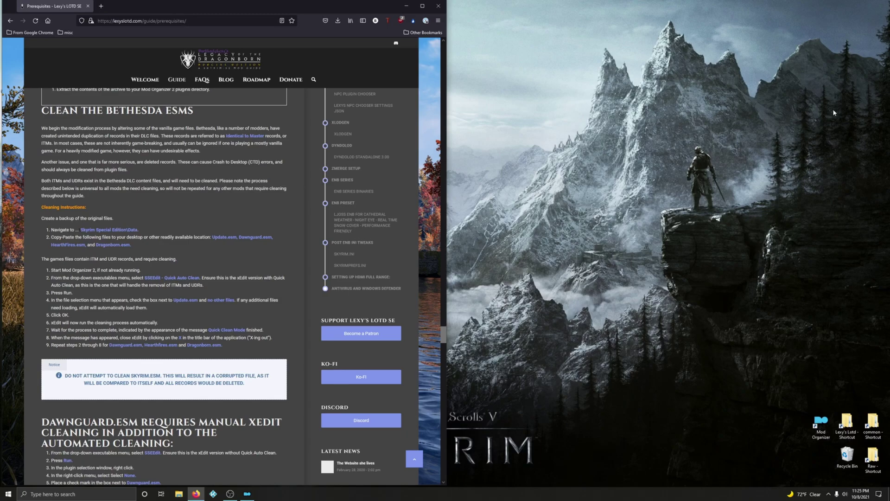
pyautogui.click(247, 493)
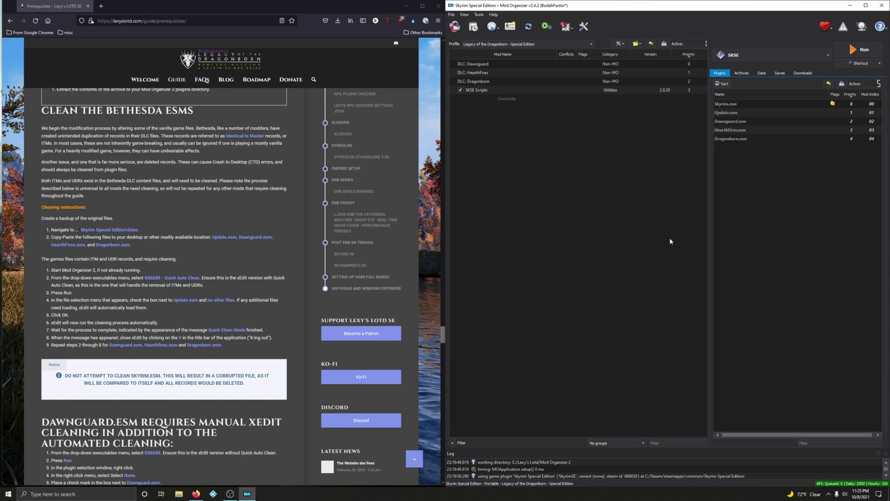
# Step: Run SSEEditQuickAutoClean chosen from the Mod Organizer executables drop-down
pyautogui.click(782, 53)
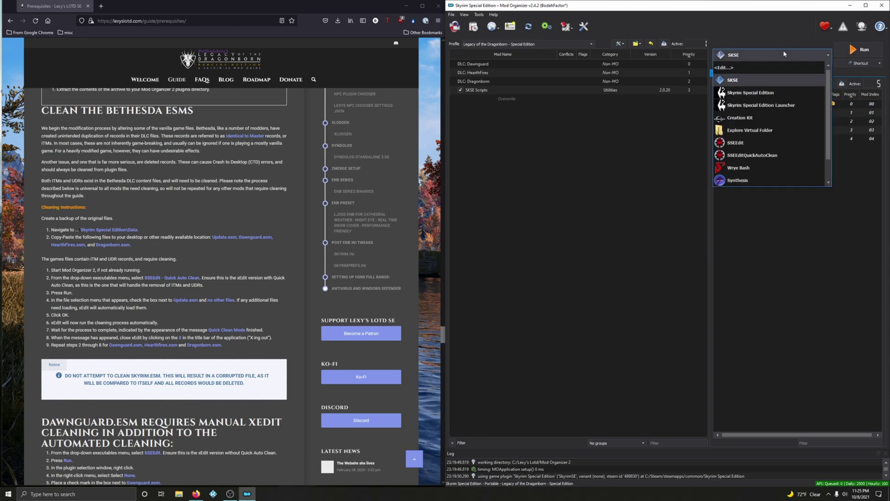
pyautogui.click(760, 156)
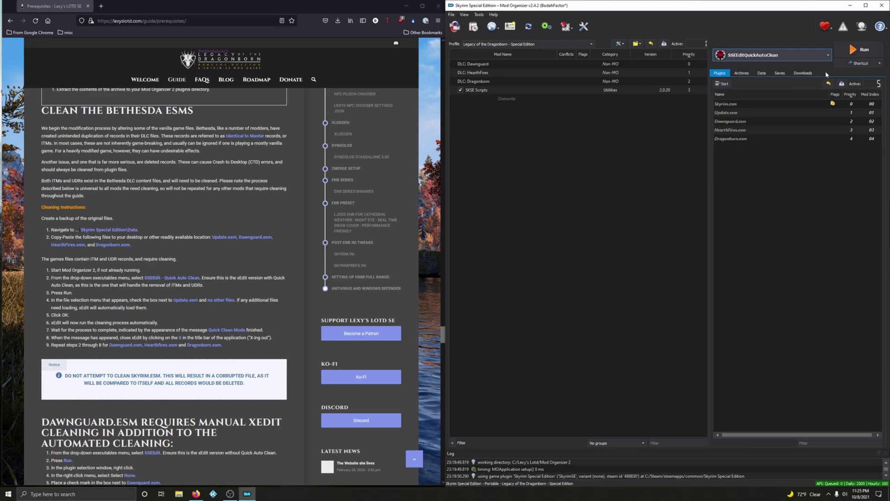
pyautogui.click(852, 50)
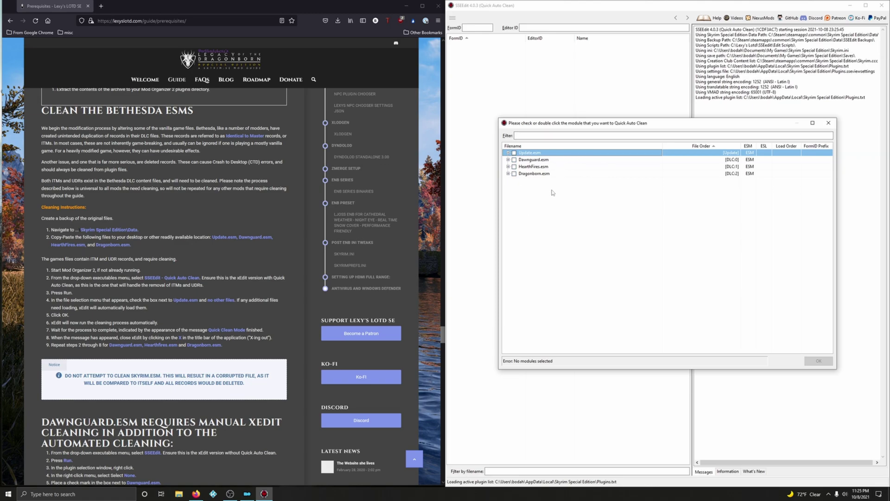
# Step: Tick Update.esm in the module picker and start its quick auto clean
pyautogui.click(514, 153)
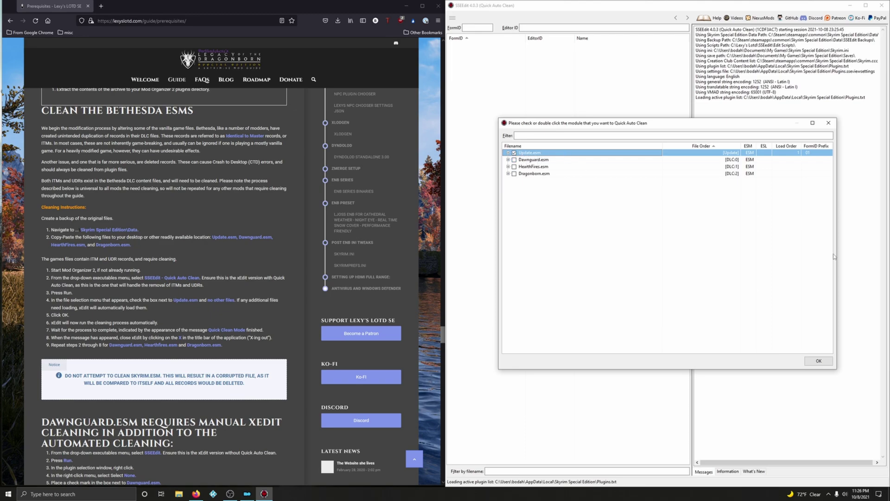
pyautogui.click(812, 361)
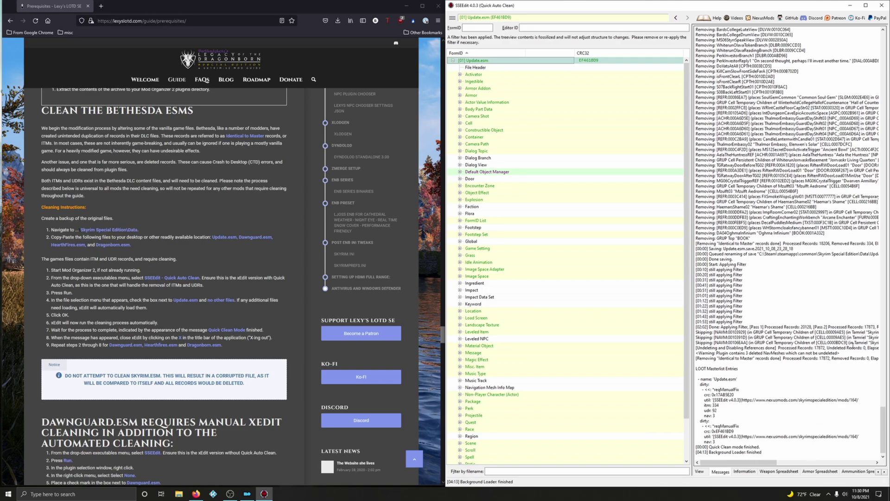
# Step: Close SSEEdit, rerun Quick Auto Clean on Dawnguard.esm, then close SSEEdit when finished
pyautogui.click(882, 5)
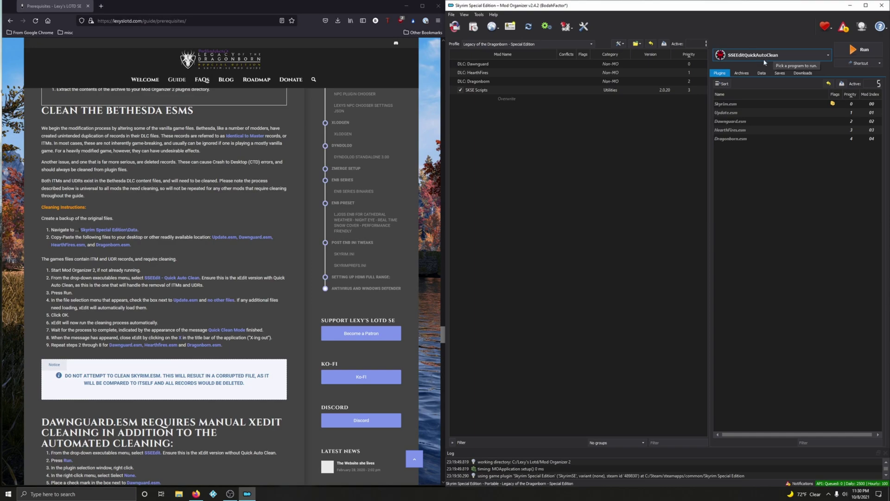
pyautogui.click(860, 49)
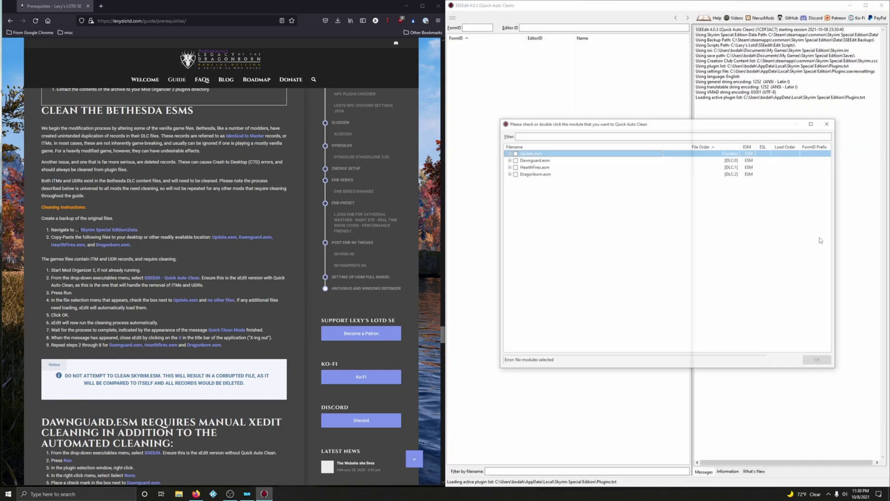
pyautogui.click(513, 159)
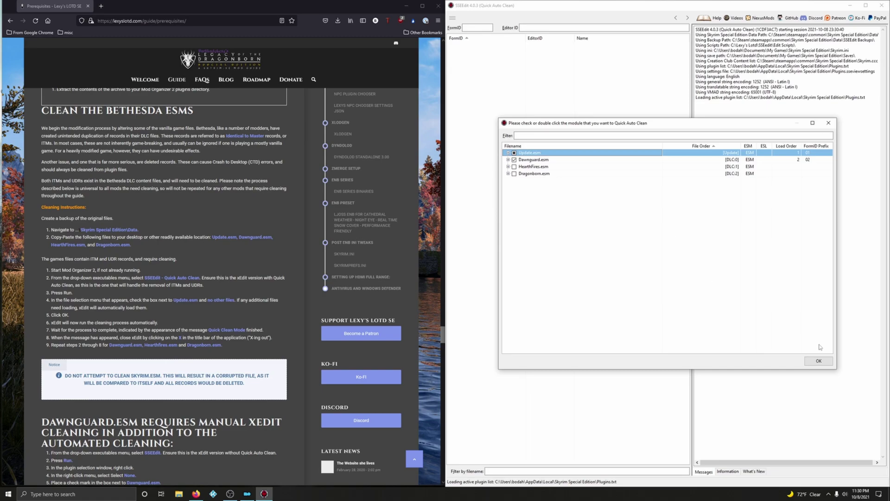
pyautogui.click(818, 361)
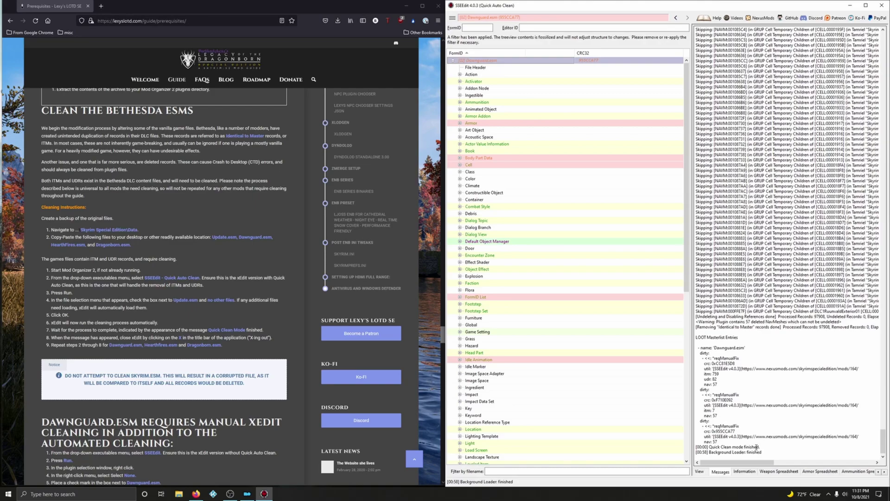
pyautogui.click(882, 5)
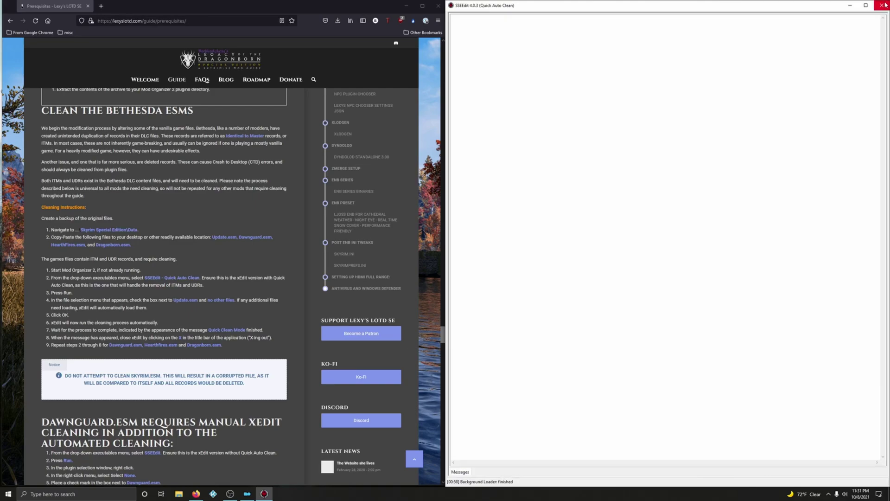
# Step: Rerun Quick Auto Clean on HearthFires.esm and close SSEEdit when finished
pyautogui.click(858, 51)
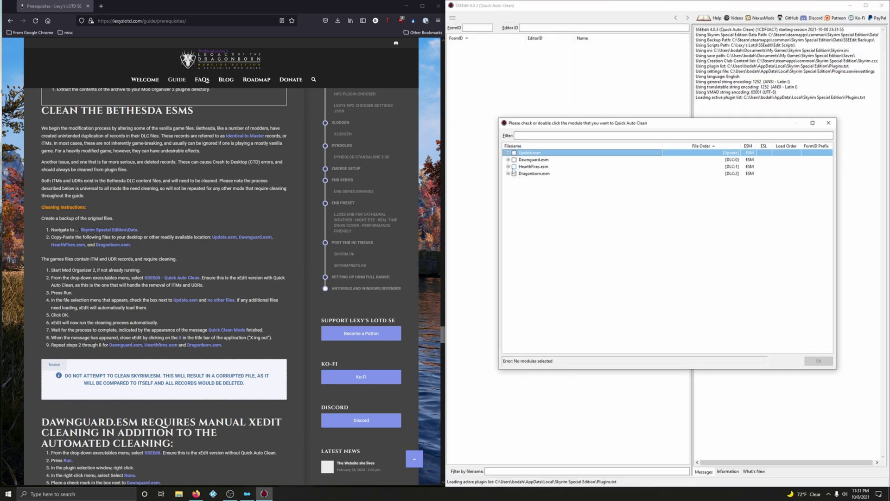
pyautogui.click(514, 167)
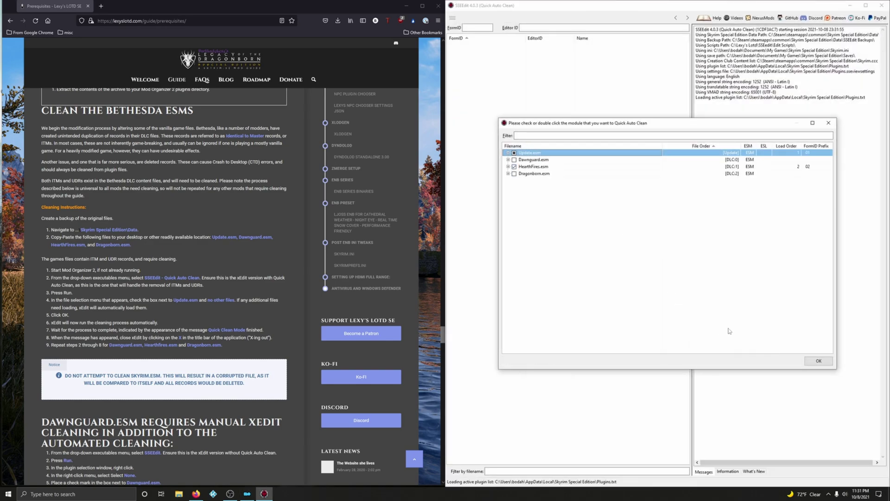
pyautogui.click(818, 361)
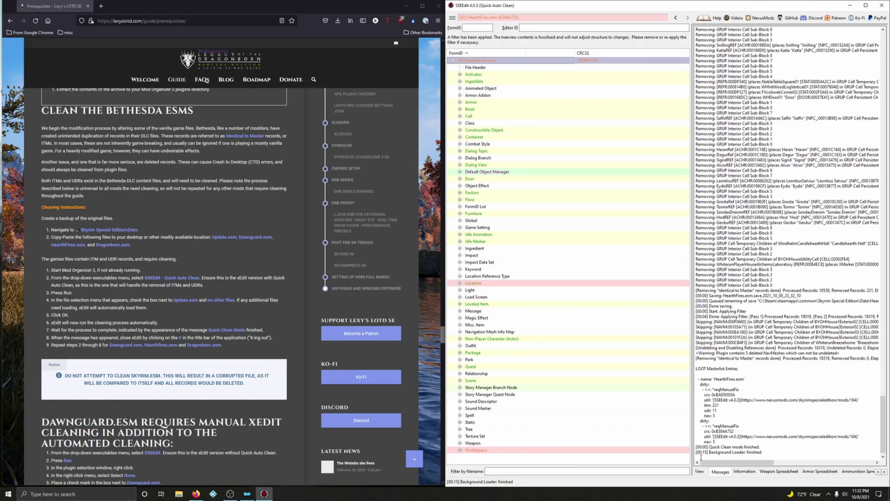
pyautogui.click(881, 5)
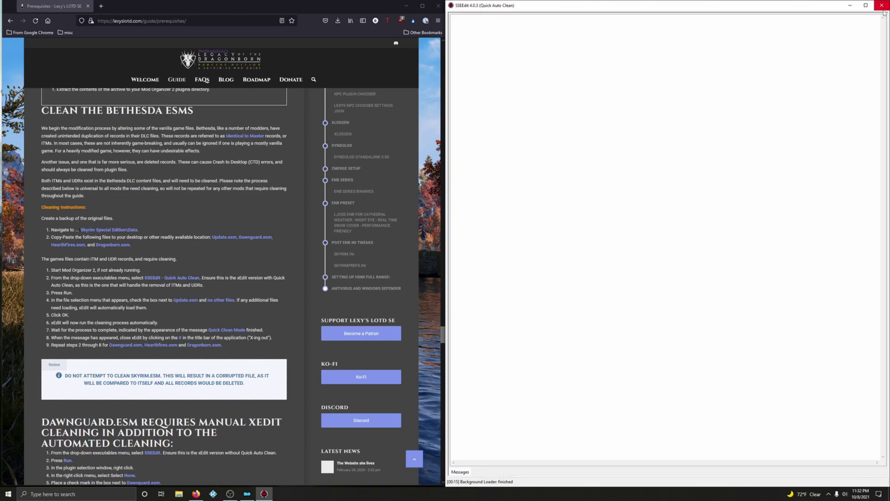
# Step: Rerun Quick Auto Clean on Dragonborn.esm and close SSEEdit when finished
pyautogui.click(857, 52)
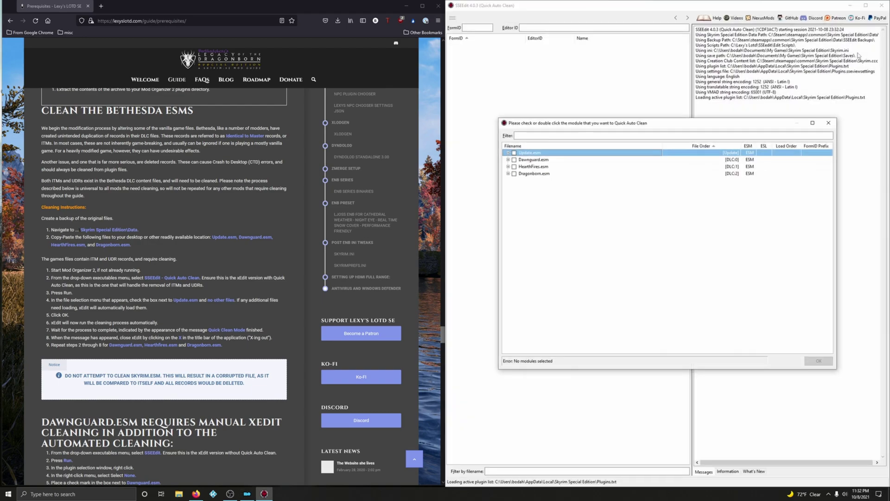
pyautogui.click(514, 173)
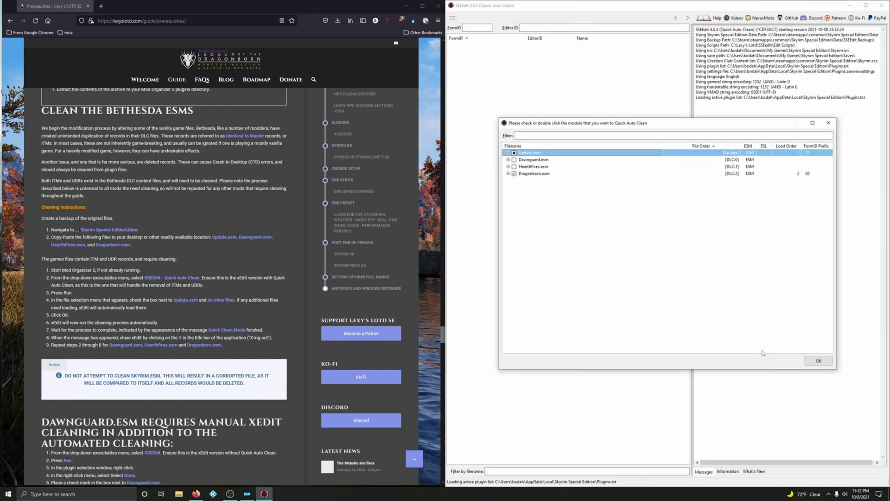
pyautogui.click(807, 360)
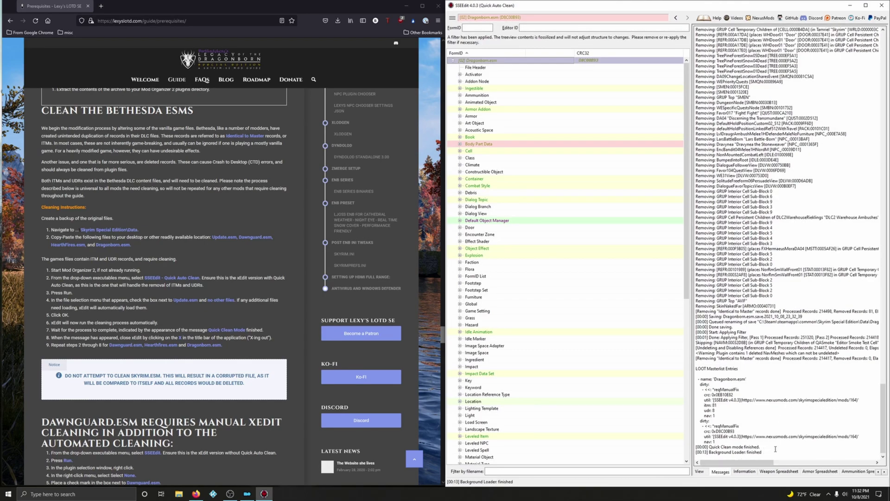
pyautogui.click(881, 5)
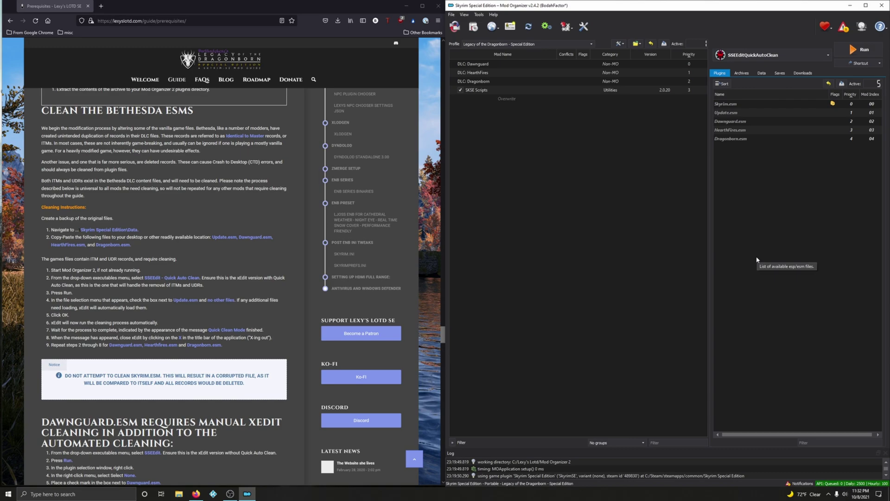
pyautogui.scroll(-3, 313, 330)
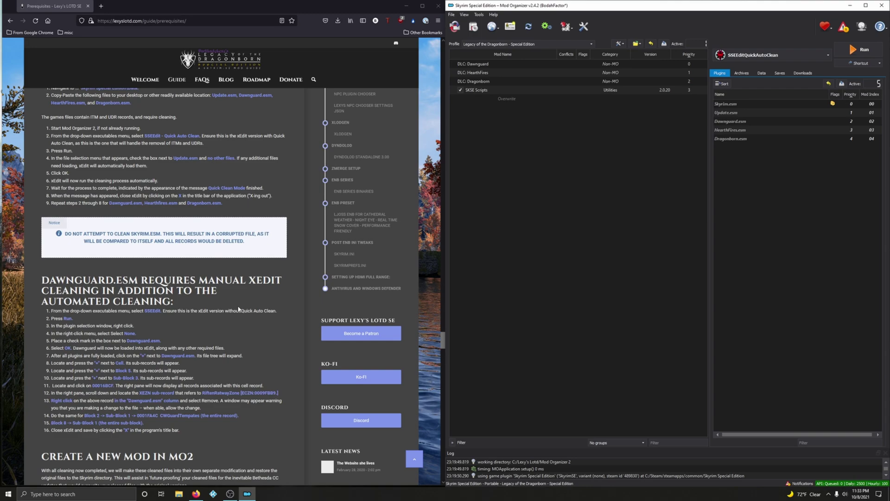
pyautogui.scroll(-1, 236, 307)
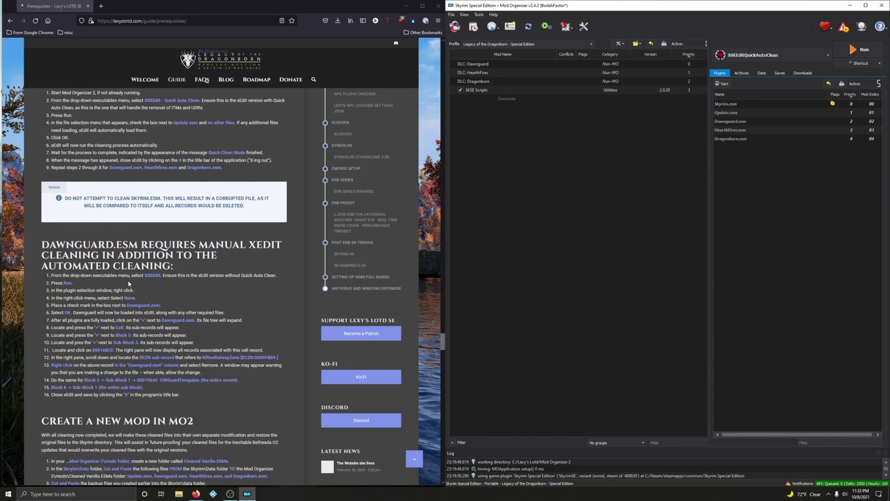
pyautogui.click(769, 56)
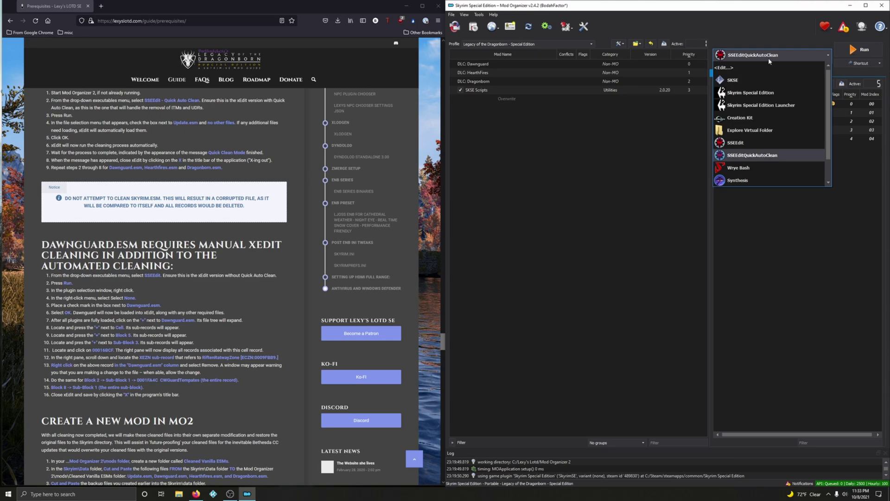
# Step: Launch plain SSEEdit, clear all plugins with Select None, and load only Dawnguard.esm
pyautogui.click(736, 142)
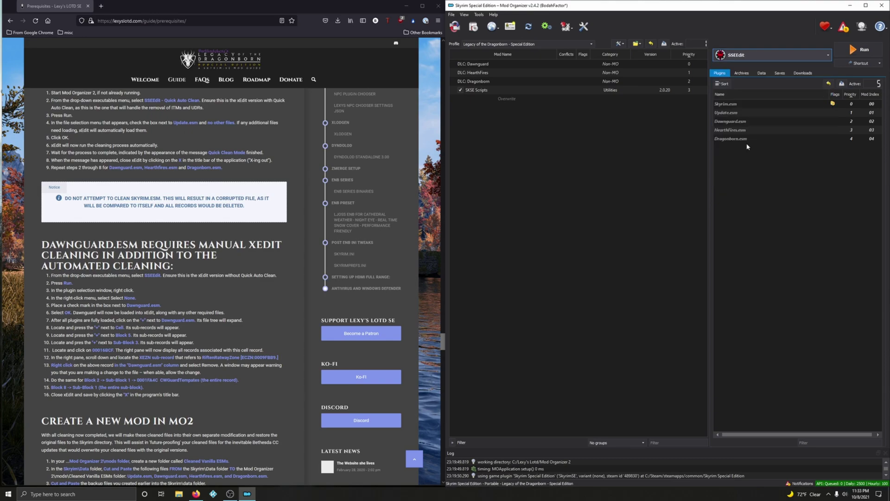
pyautogui.click(866, 55)
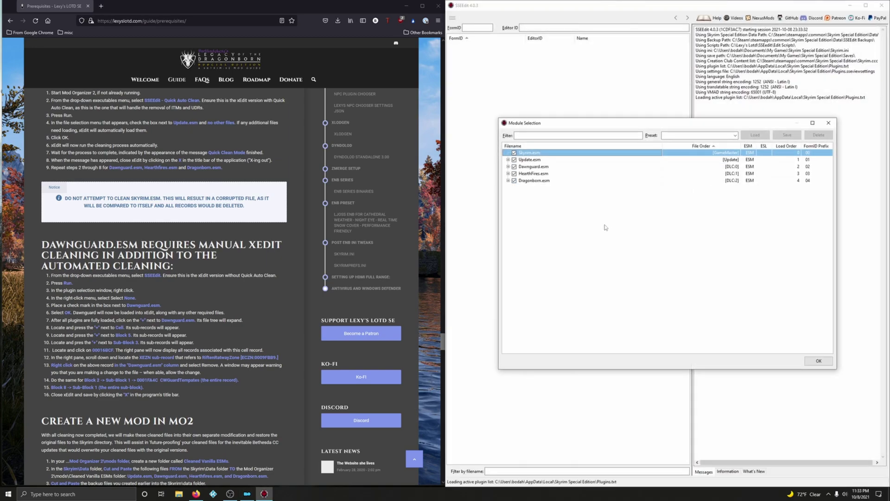
pyautogui.rightClick(542, 179)
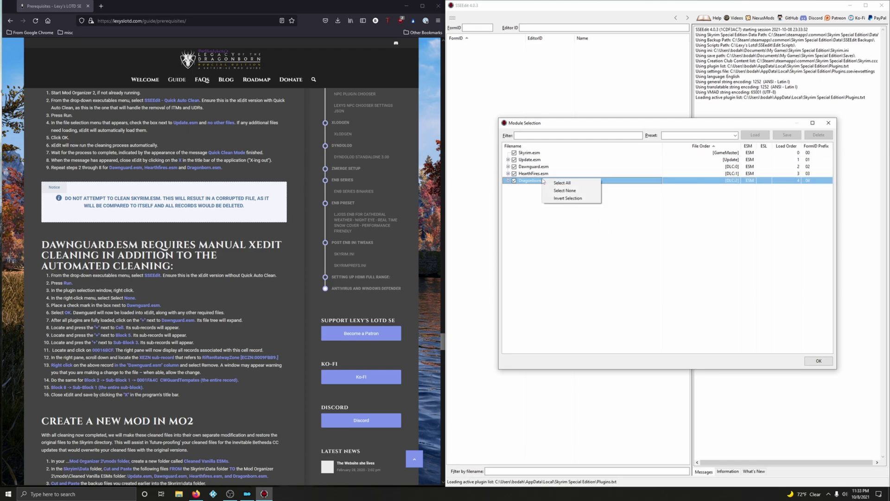
pyautogui.click(561, 188)
pyautogui.click(514, 166)
pyautogui.click(818, 361)
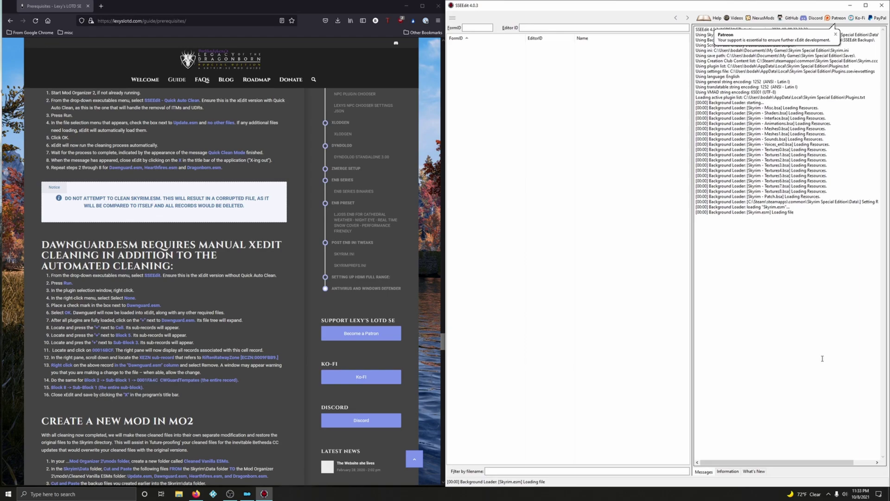